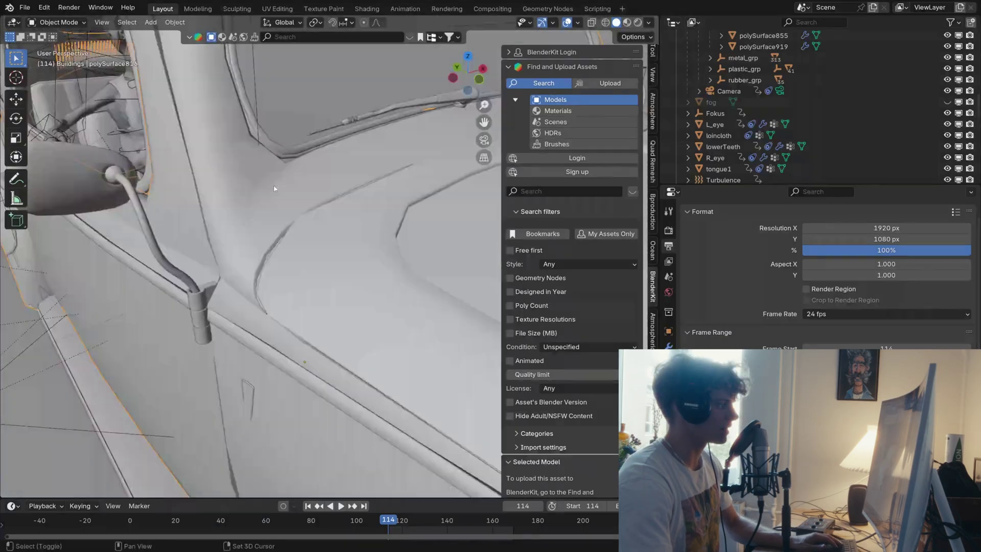
scroll(306, 252, down, 8)
middle_drag(305, 252, 354, 268)
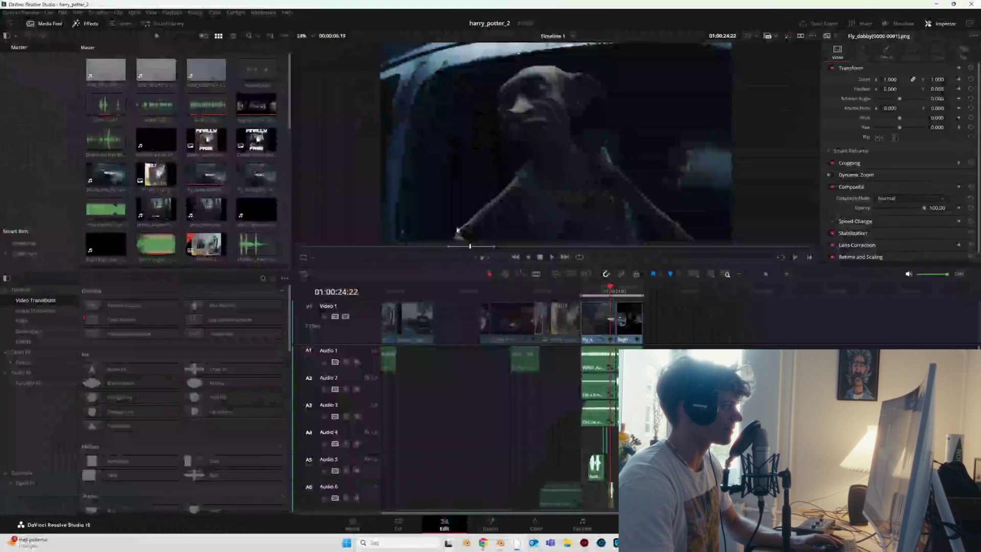
- Switch to DaVinci Resolve and play the car-interior Bagfra clip at the end of Timeline 1
click(632, 290)
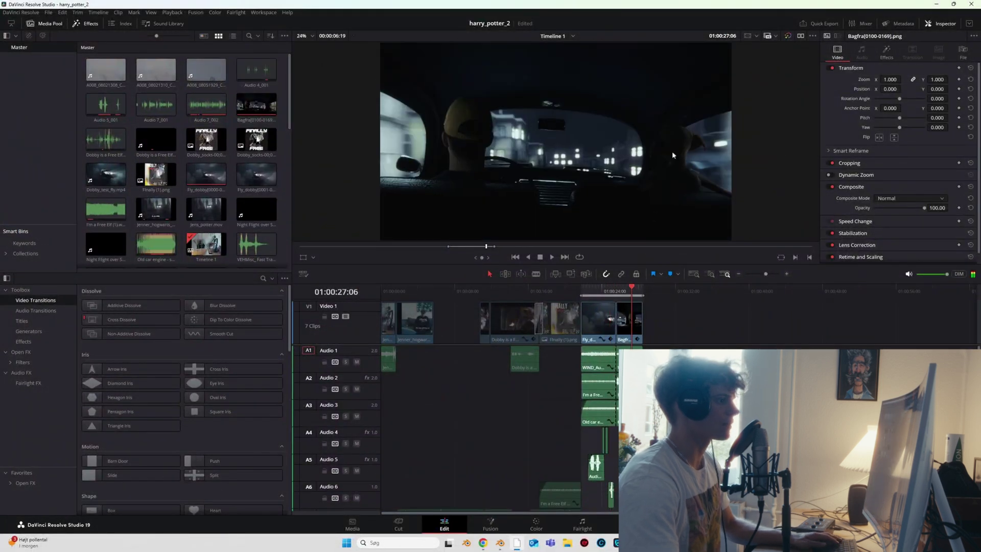
key(space)
key(space)
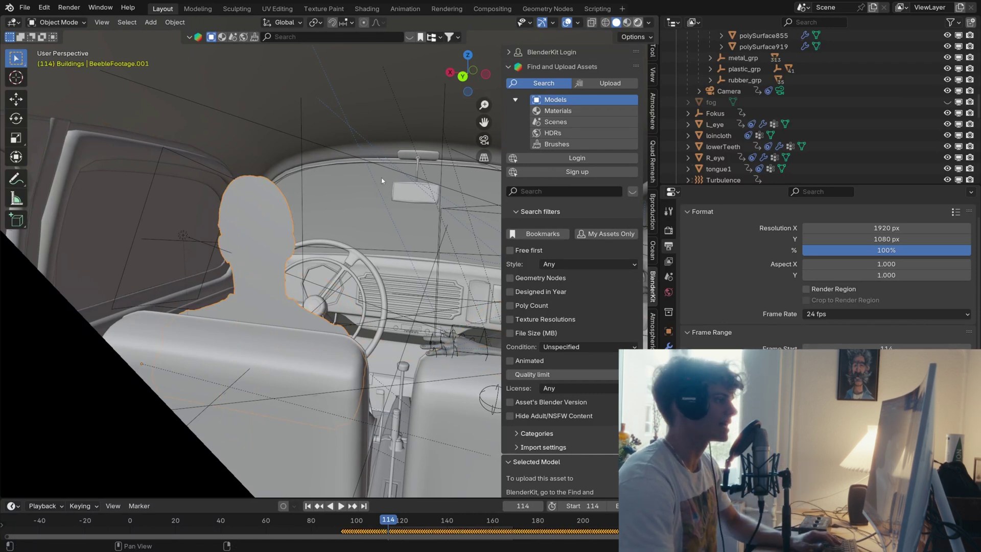
- Switch to Blender and display the driver footage plane from behind in rendered shading
key(shift+z)
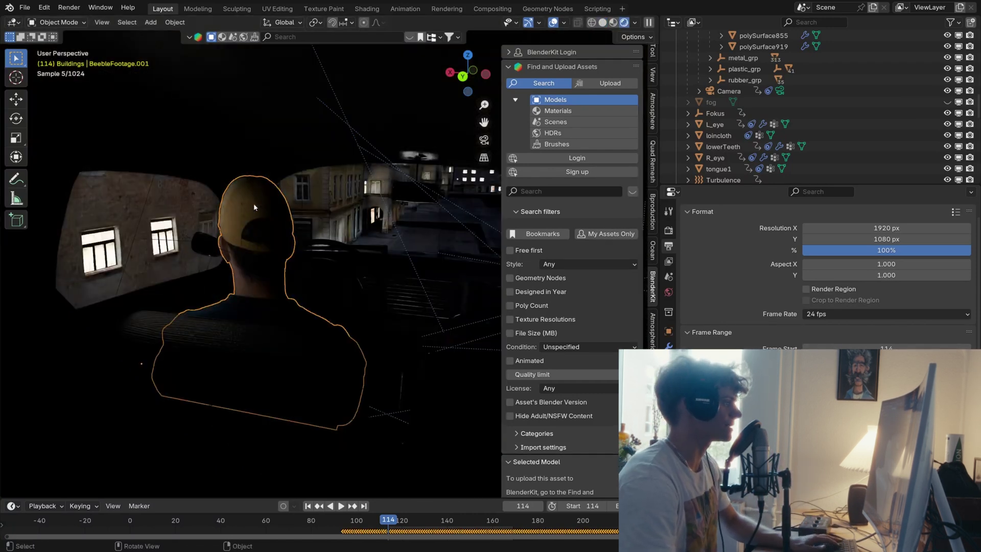
mouse_move(254, 204)
shift+middle_down()
mouse_move(302, 205)
mouse_move(328, 177)
mouse_move(370, 199)
shift+middle_up()
scroll(328, 176, up, 1)
shift+middle_drag(369, 199, 357, 213)
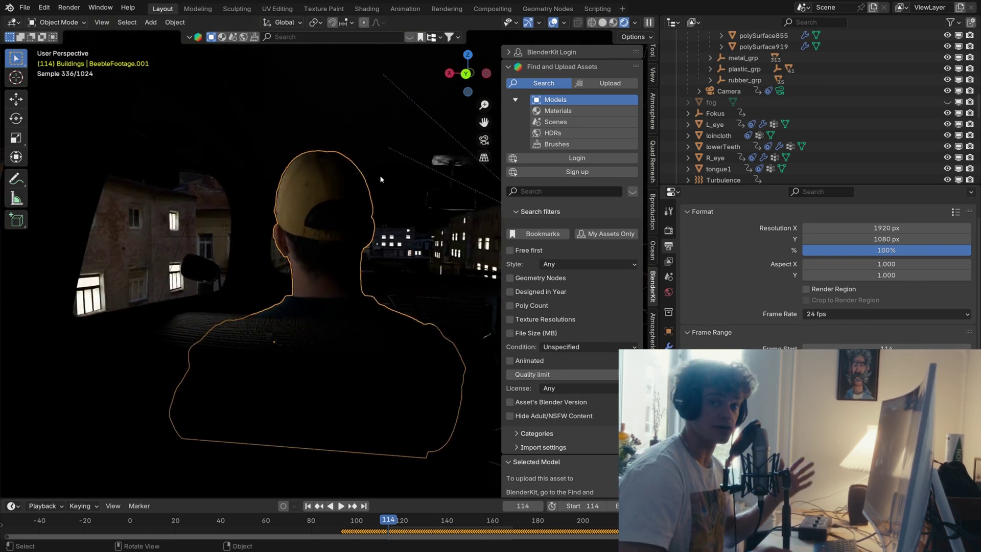
- Select the Area light beside the driver, then move and rotate it to change how it hits his cap
click(227, 228)
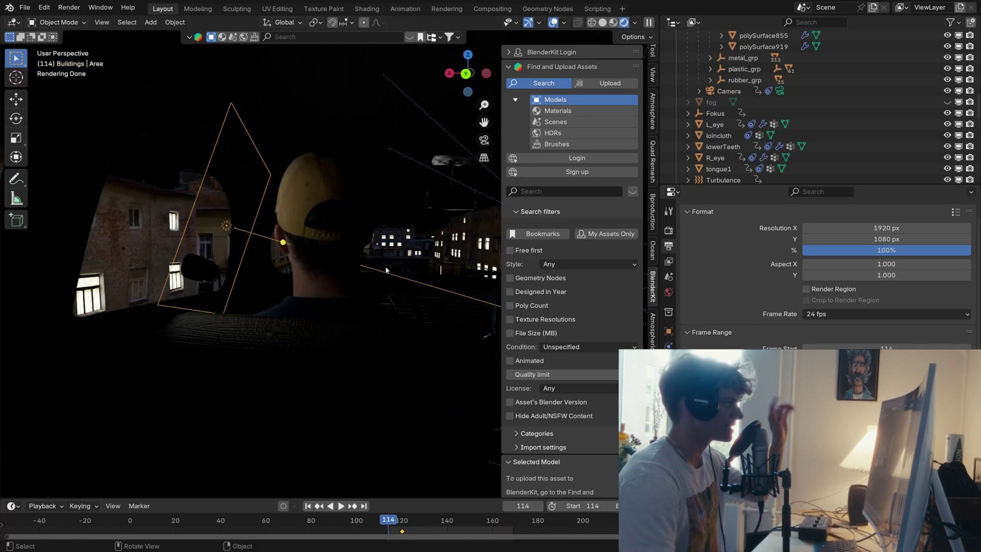
key(g)
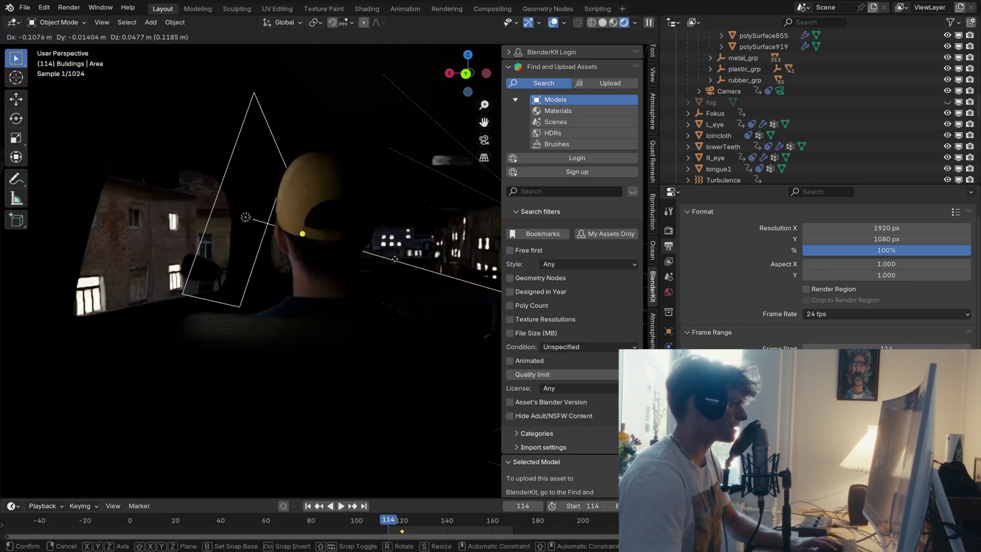
click(378, 255)
key(r)
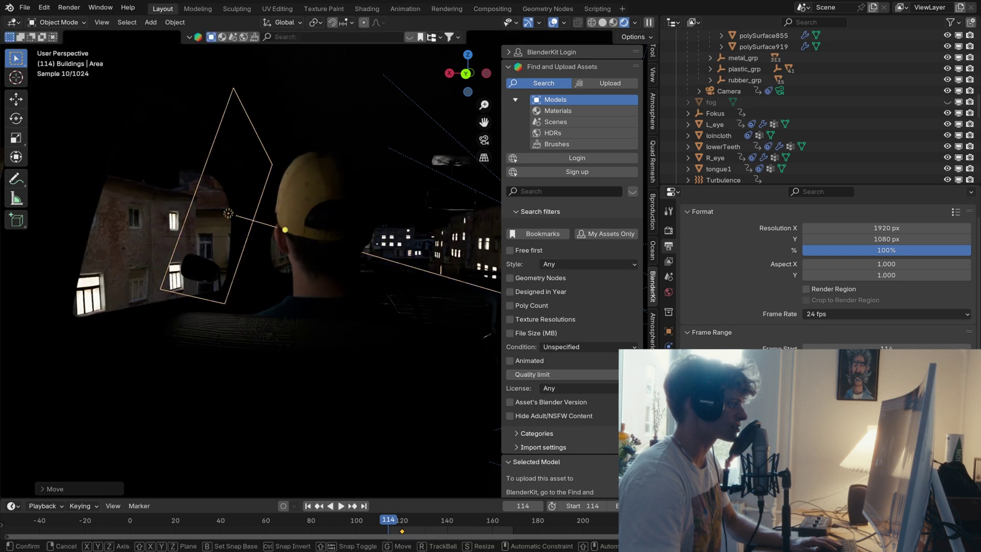
click(374, 217)
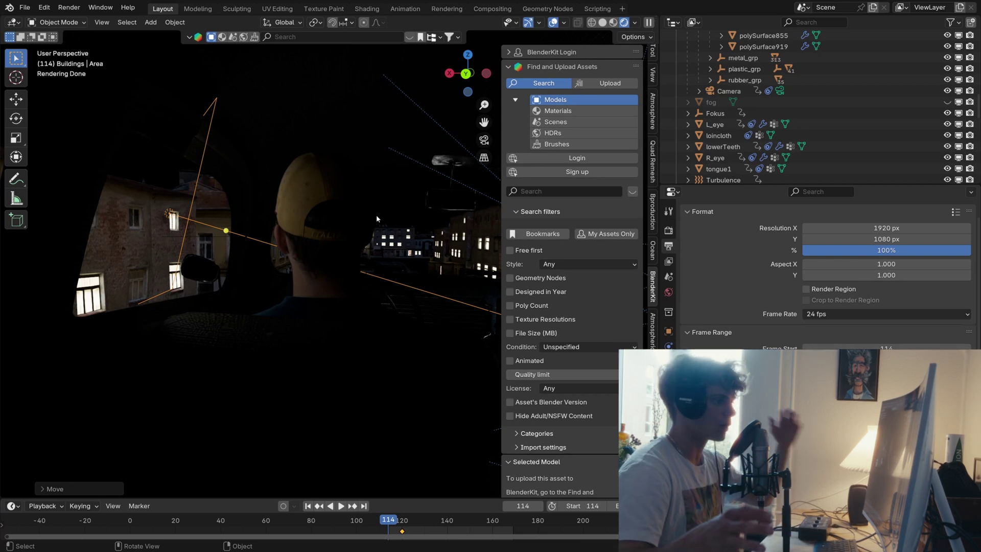
- Reposition and rotate the Area light again near the driver's side window
key(g)
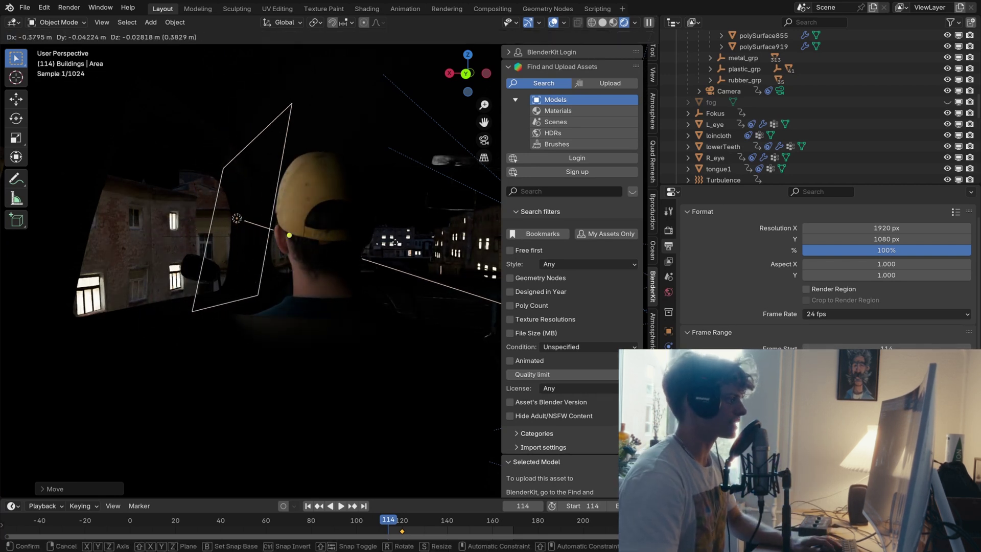
key(r)
click(275, 284)
key(g)
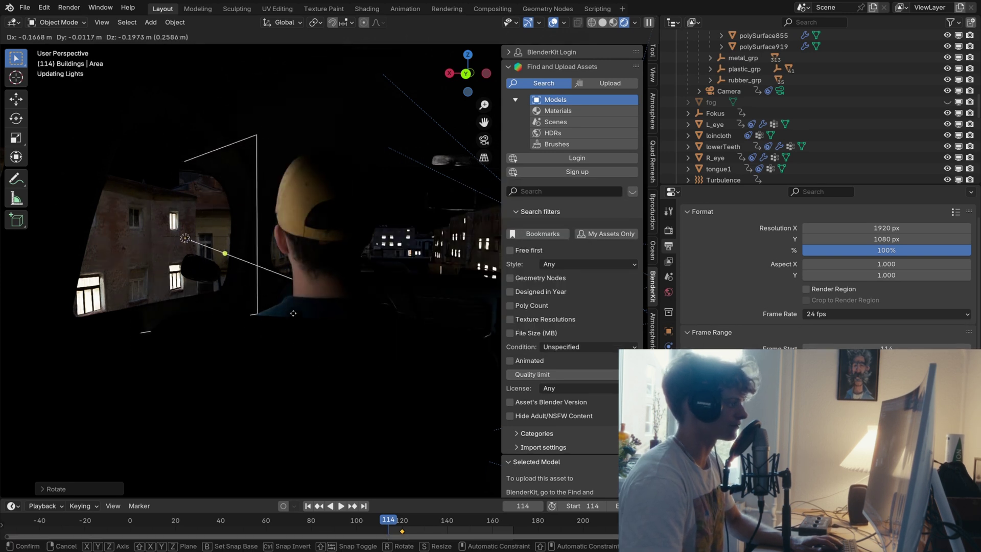
click(349, 319)
- Try a warm orange color on the Area light and undo the change
click(668, 361)
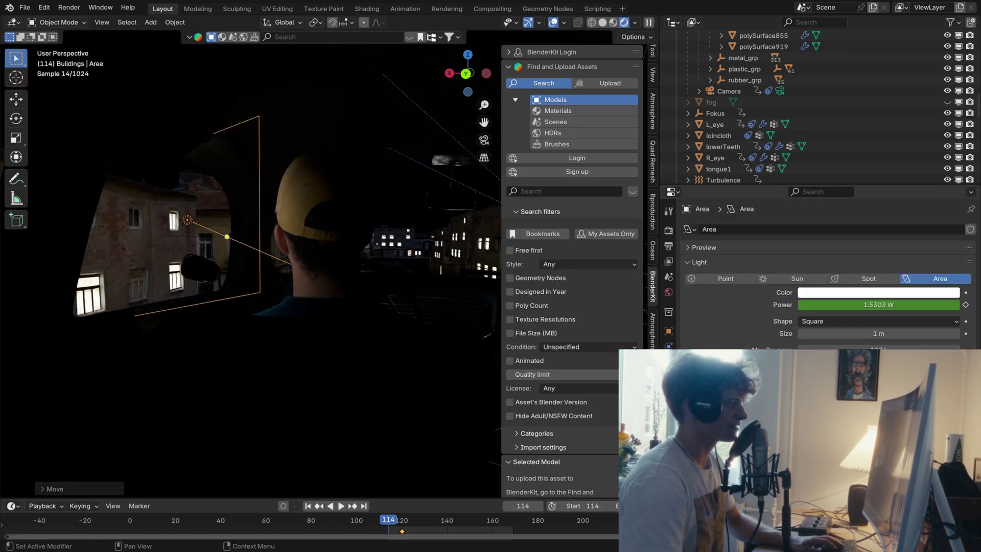
click(850, 293)
click(875, 219)
drag(875, 208, 879, 193)
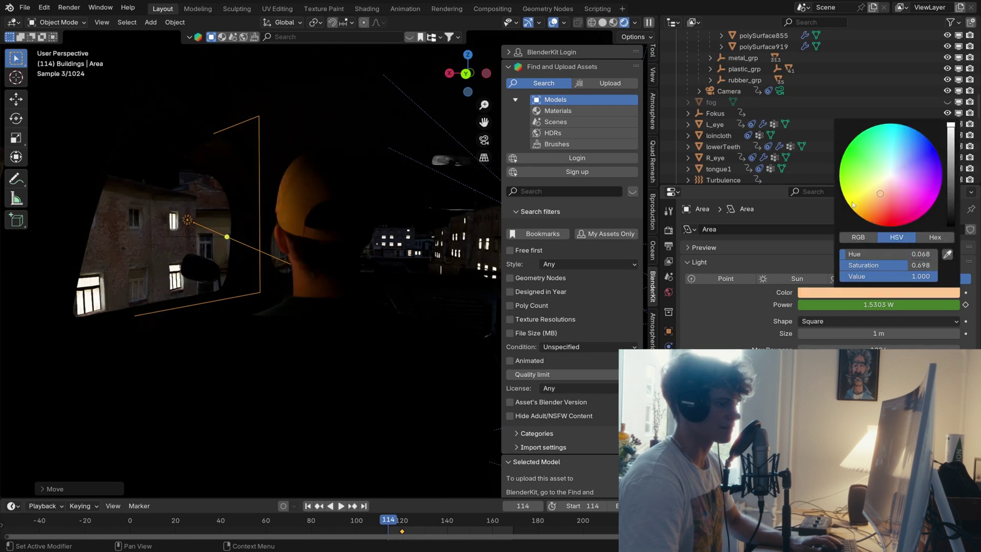
key(ctrl+z)
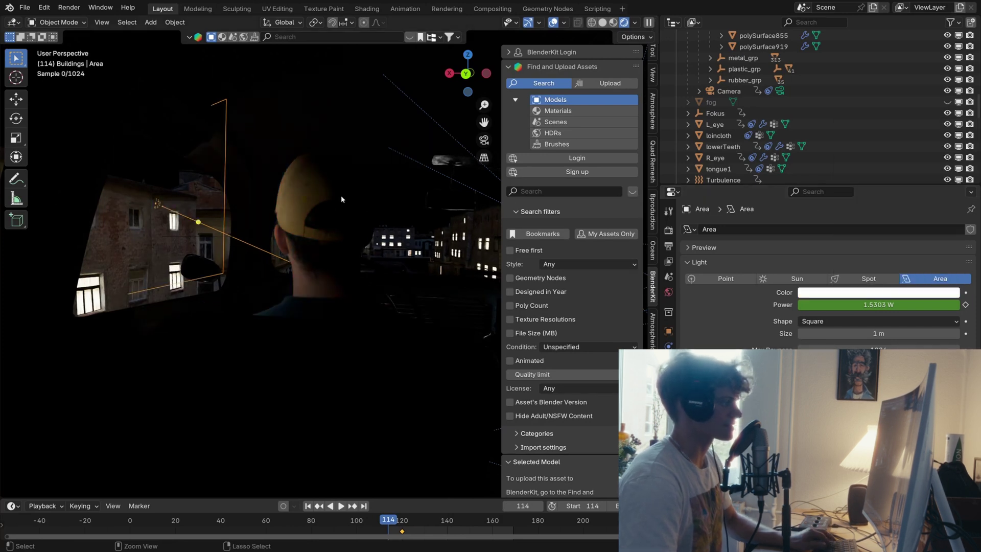
- Take Blender's window out of full screen and switch to Chrome
click(100, 7)
click(136, 48)
shift+scroll(357, 82, up, 2)
click(472, 499)
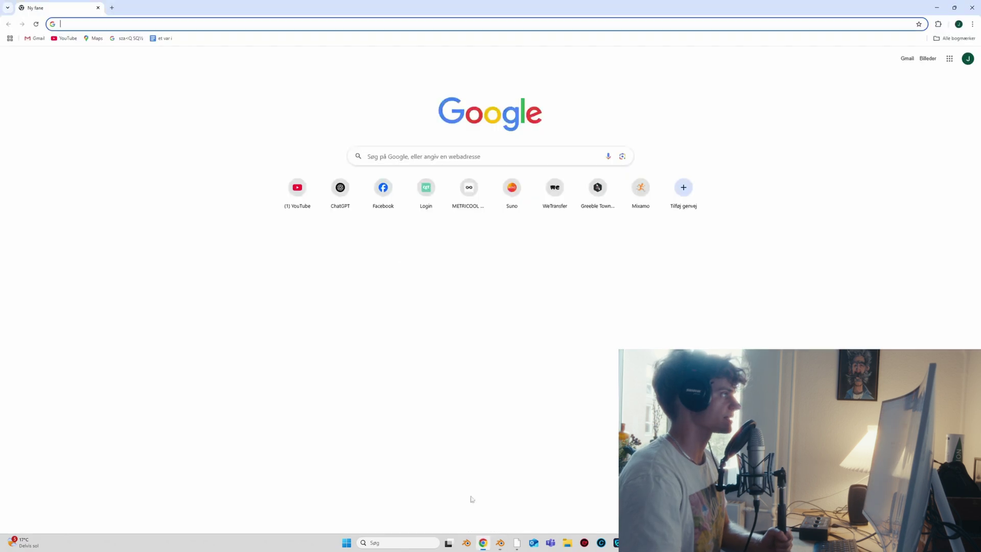
- Search Google for switchlight, open the SwitchLight website and skip its Beeble offer
text(switchlight)
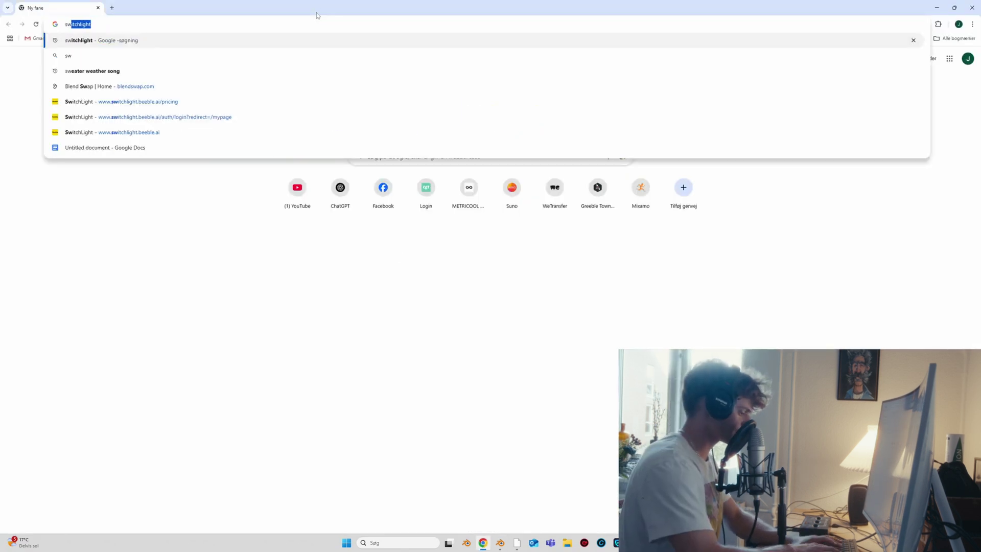
key(Return)
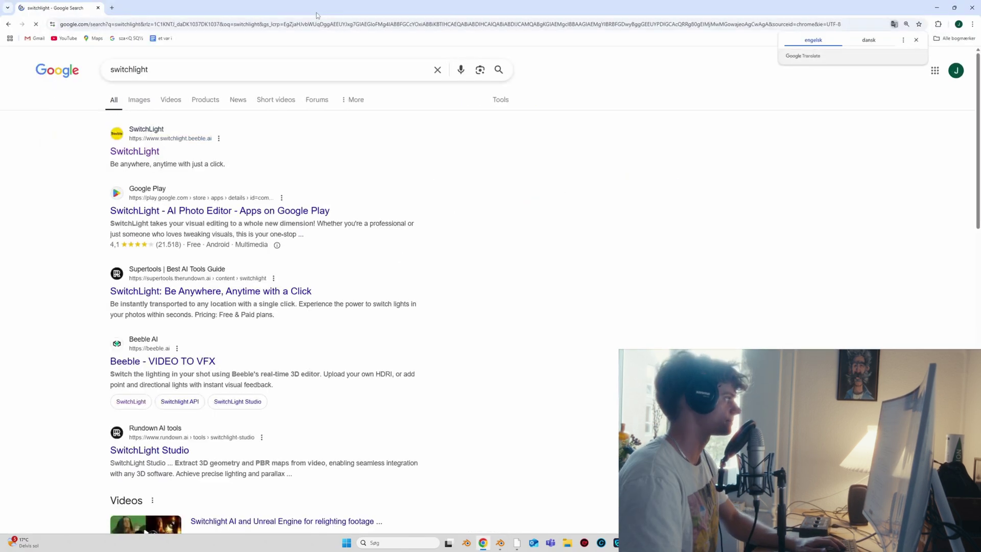
click(136, 152)
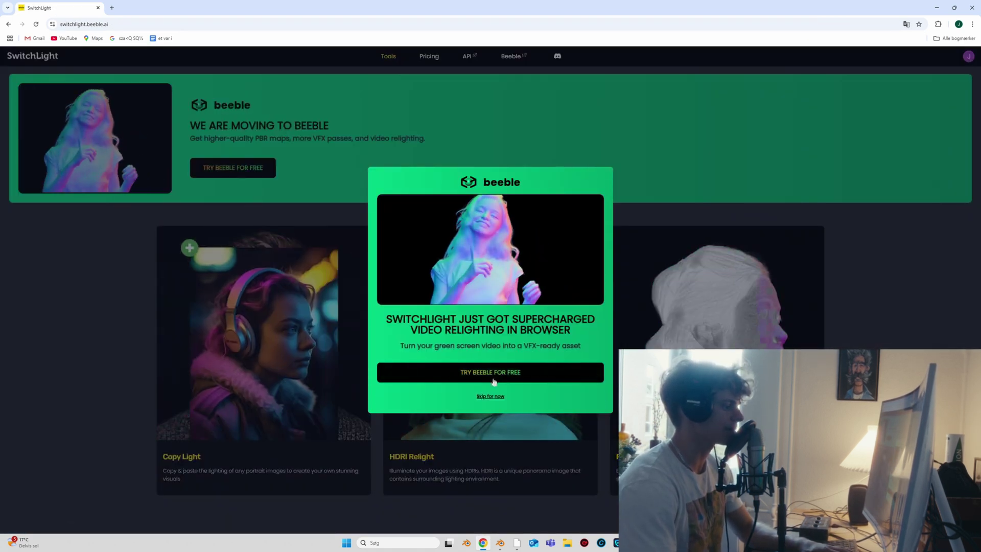
click(494, 396)
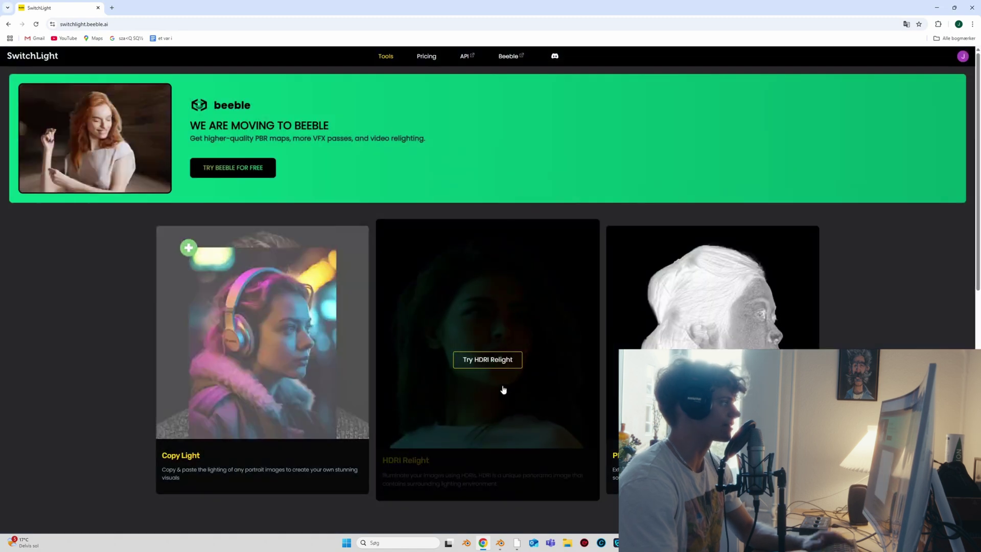
- Go to the Beeble site, log in and open the recent project named New Project
click(245, 168)
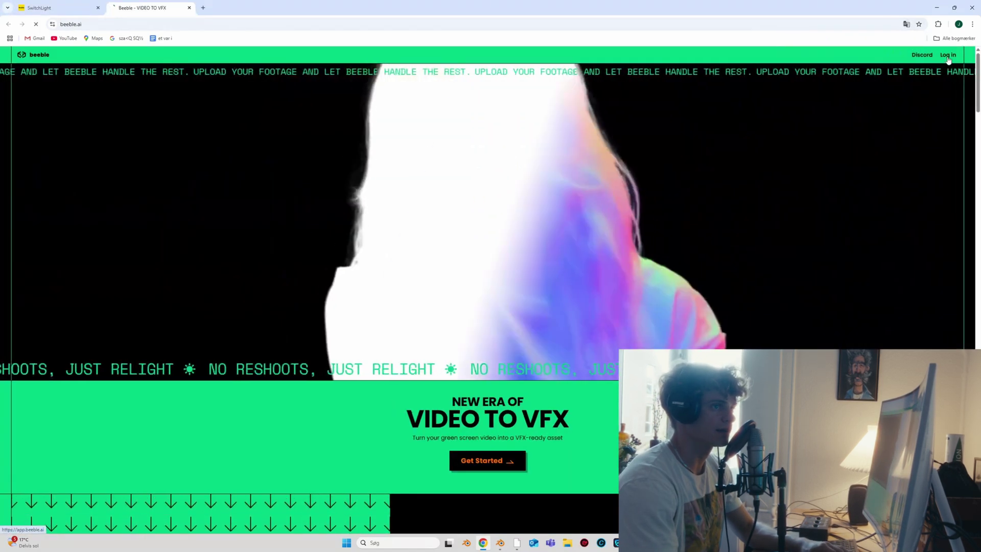
click(948, 54)
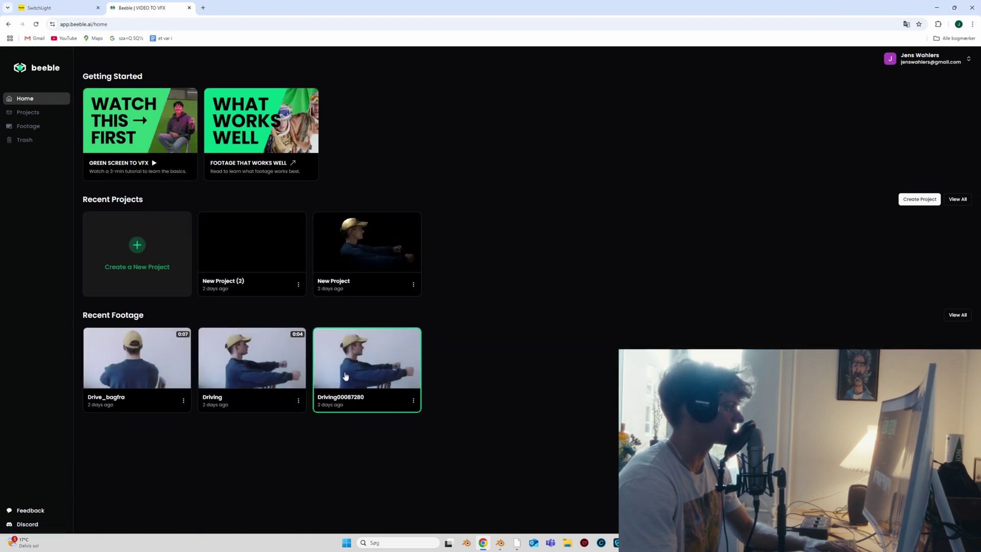
click(353, 243)
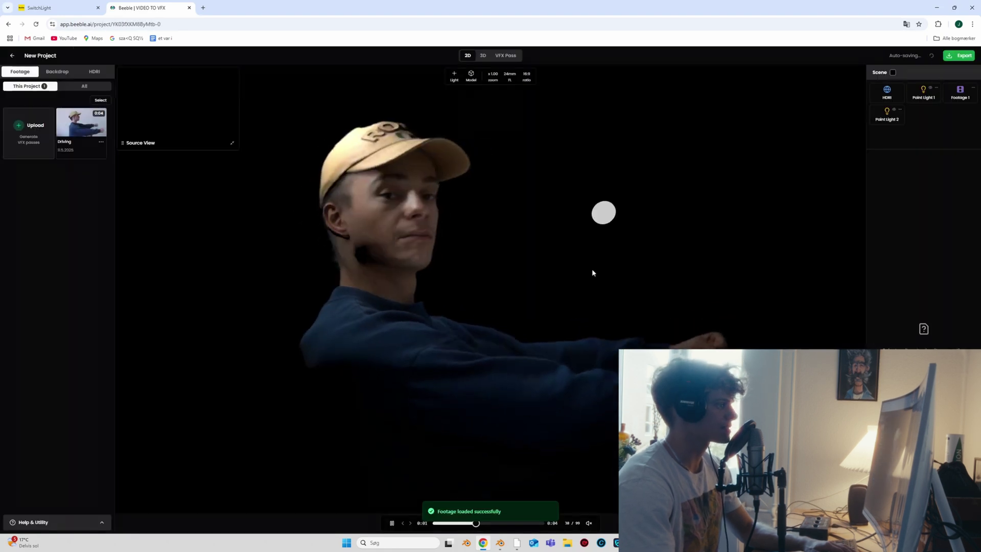
- Select Point Light 2 and move it around the driver to behind his neck, at about X -0.30, Y 1.70
click(604, 212)
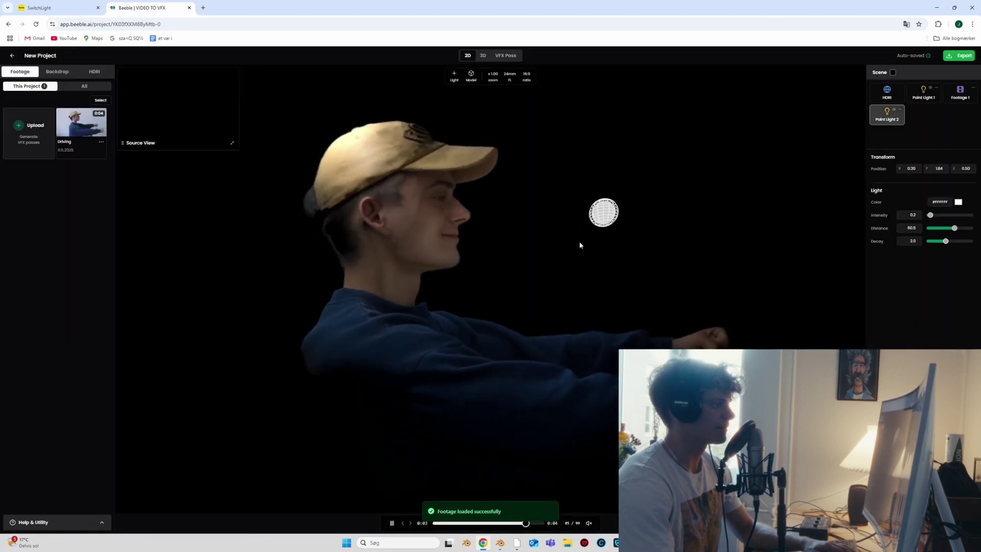
drag(580, 244, 397, 223)
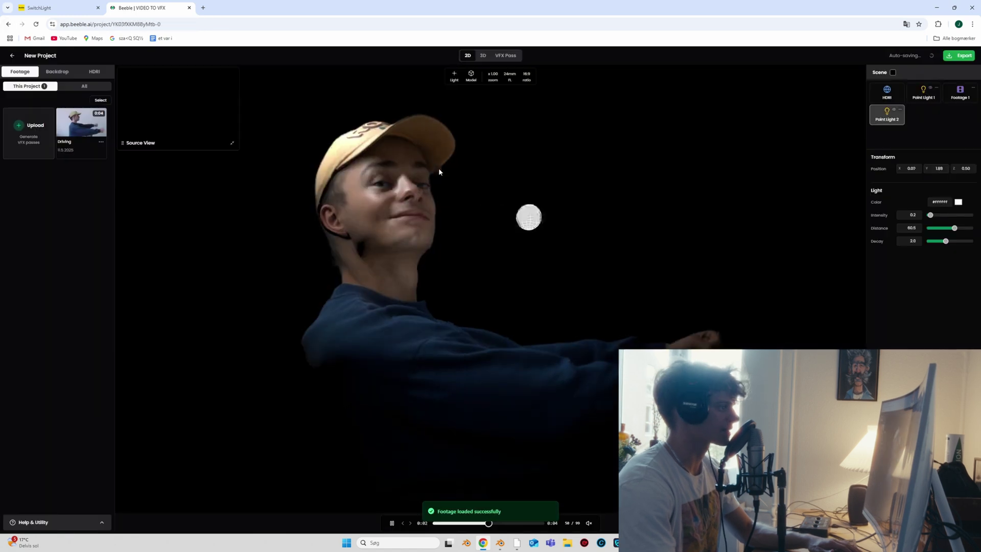
drag(527, 216, 319, 285)
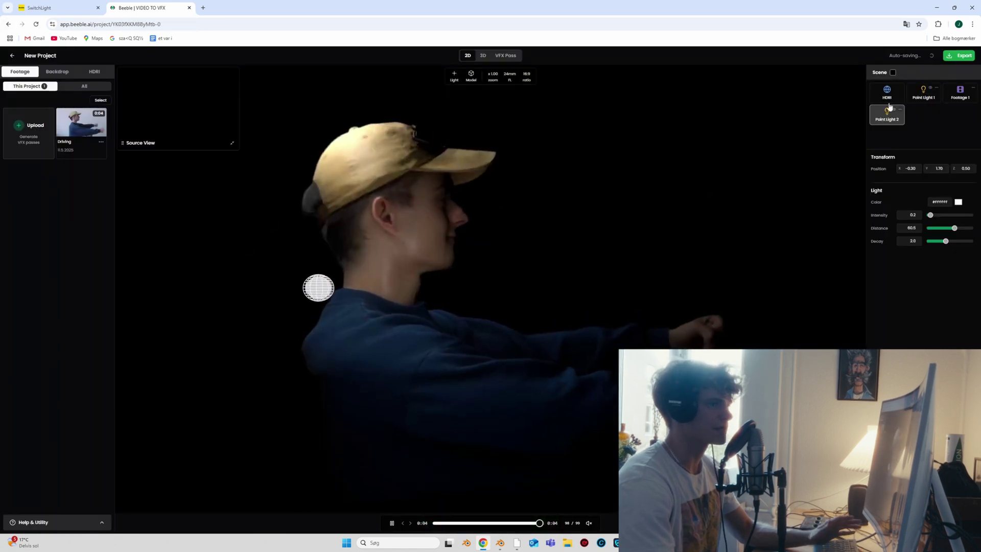
- Examine the Blender export options for the relightable 3D asset and add-on, and close the export dialog
click(963, 58)
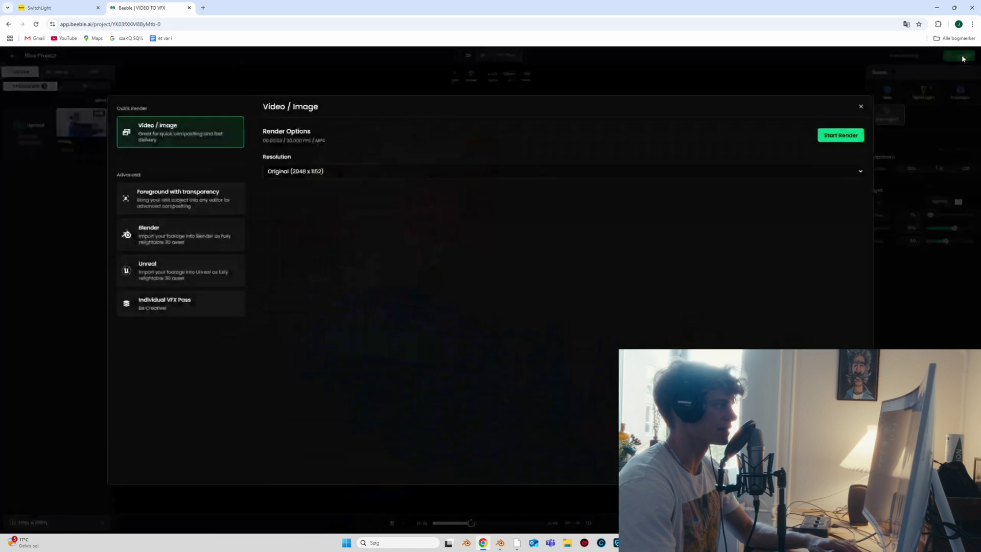
click(155, 240)
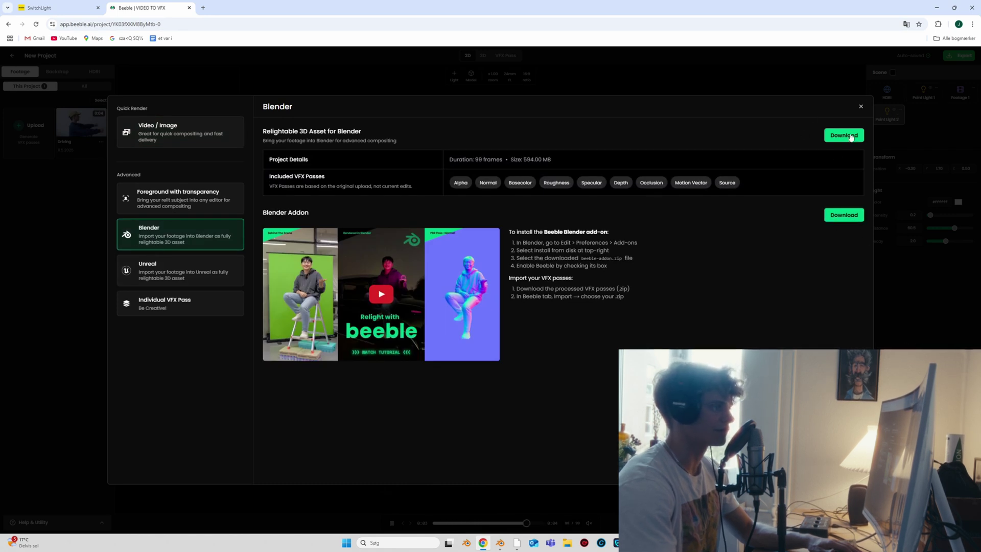
click(861, 107)
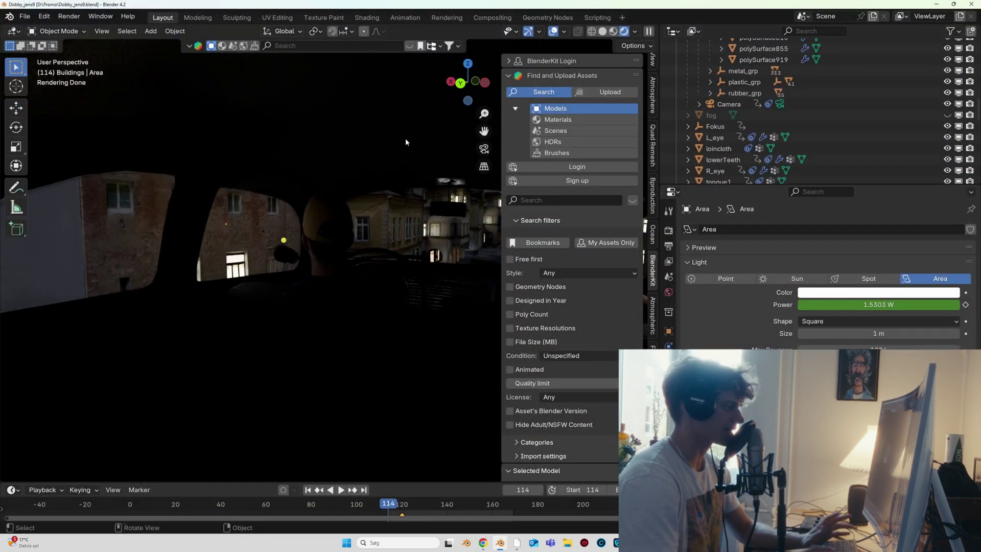
- Switch to Blender and open the Add-ons section of the preferences
click(46, 22)
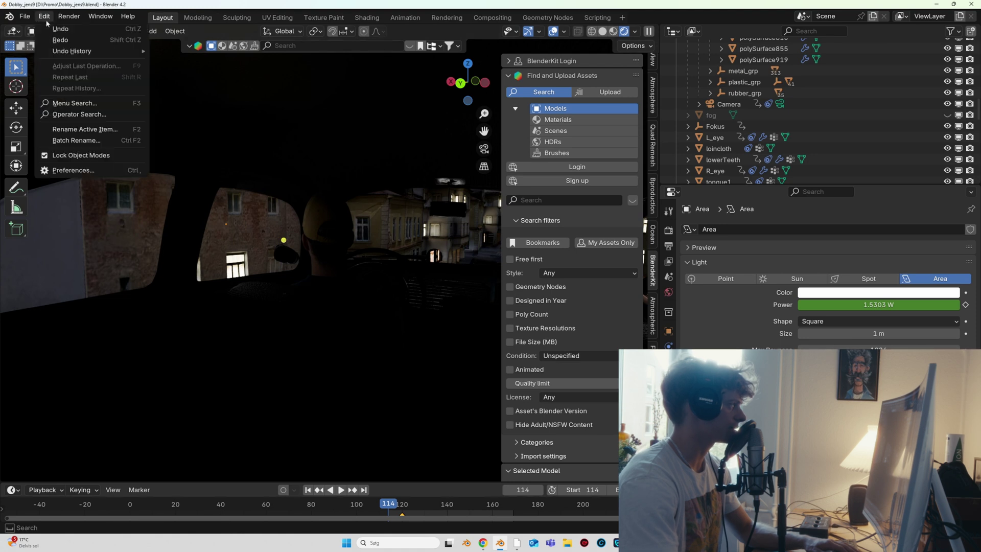
click(62, 172)
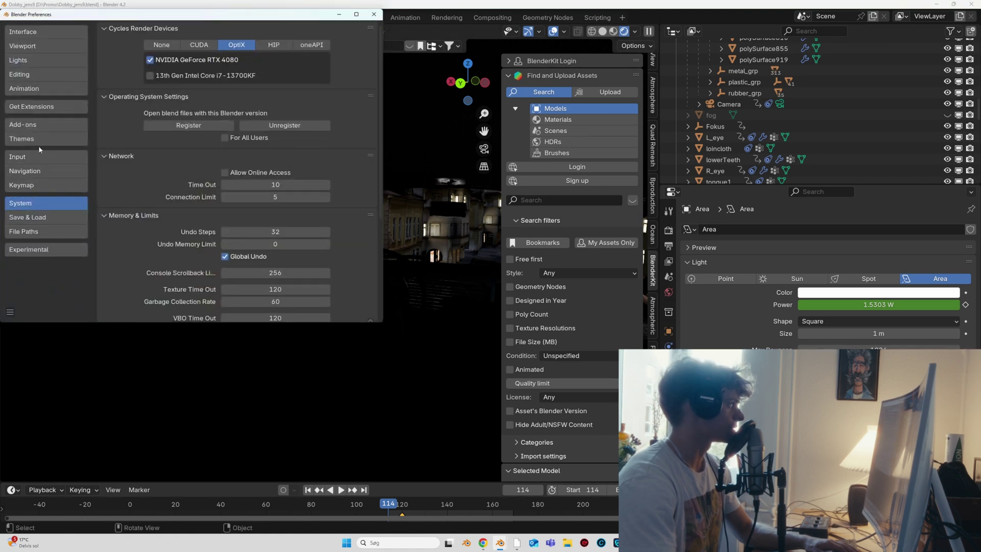
click(31, 125)
- Close the preferences, switch to the Shading workspace and show the Beeble add-on's imported shots
click(371, 32)
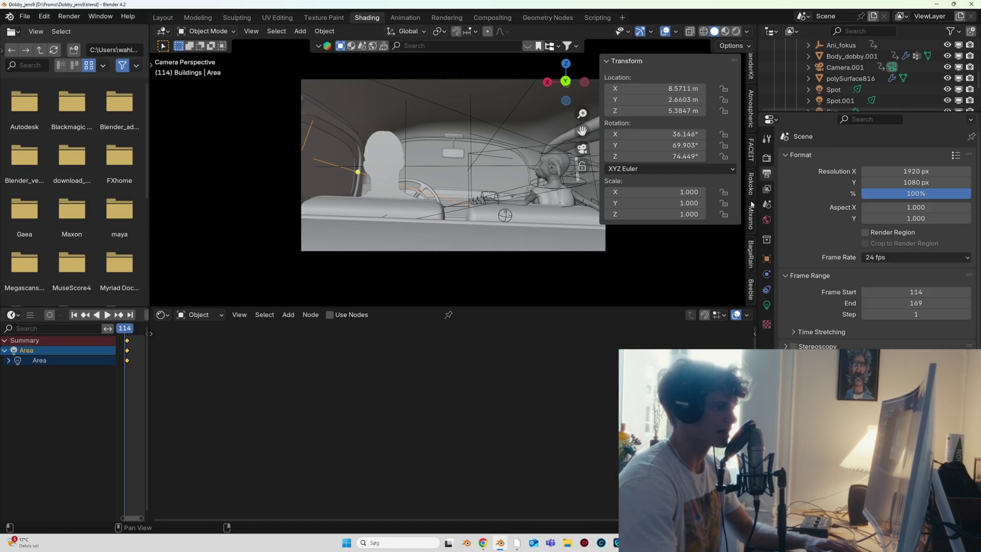
click(751, 290)
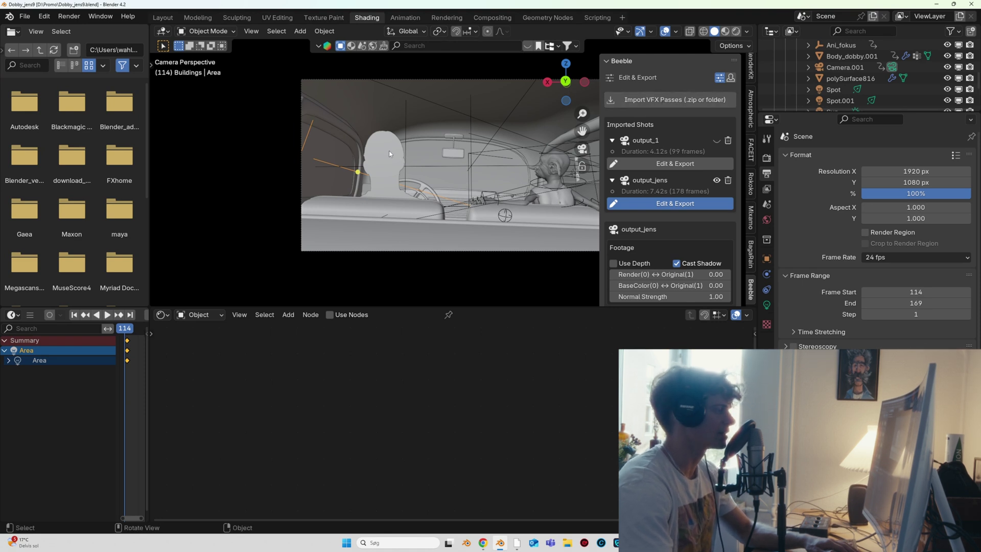
- Select the driver's BeebleFootage.001 plane, frame it outside the camera view and display it in rendered shading
click(372, 175)
key(KP_0)
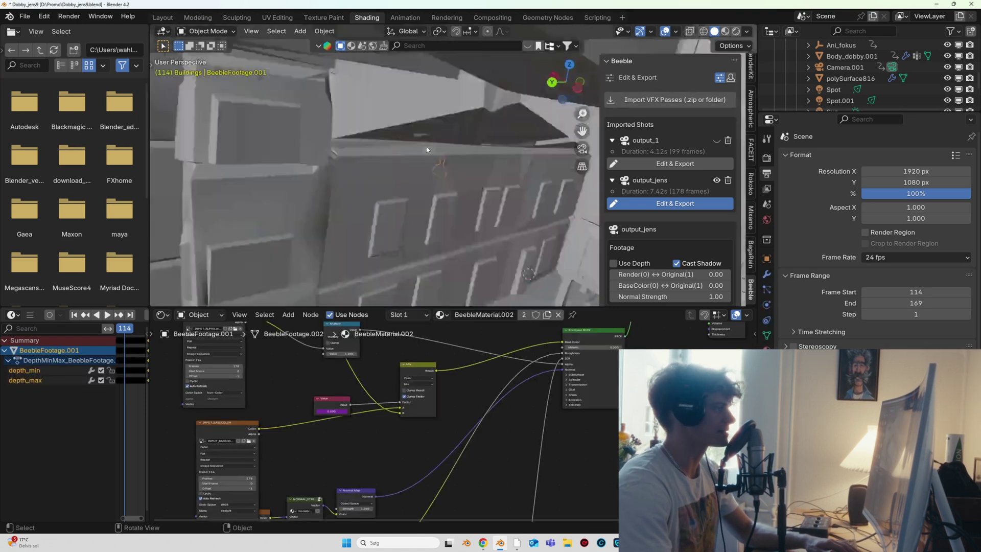
key(KP_Decimal)
scroll(451, 164, up, 3)
mouse_move(450, 163)
middle_down()
mouse_move(544, 131)
mouse_move(503, 127)
mouse_move(369, 153)
mouse_move(488, 146)
mouse_move(379, 145)
mouse_move(421, 140)
mouse_move(385, 133)
middle_up()
key(z)
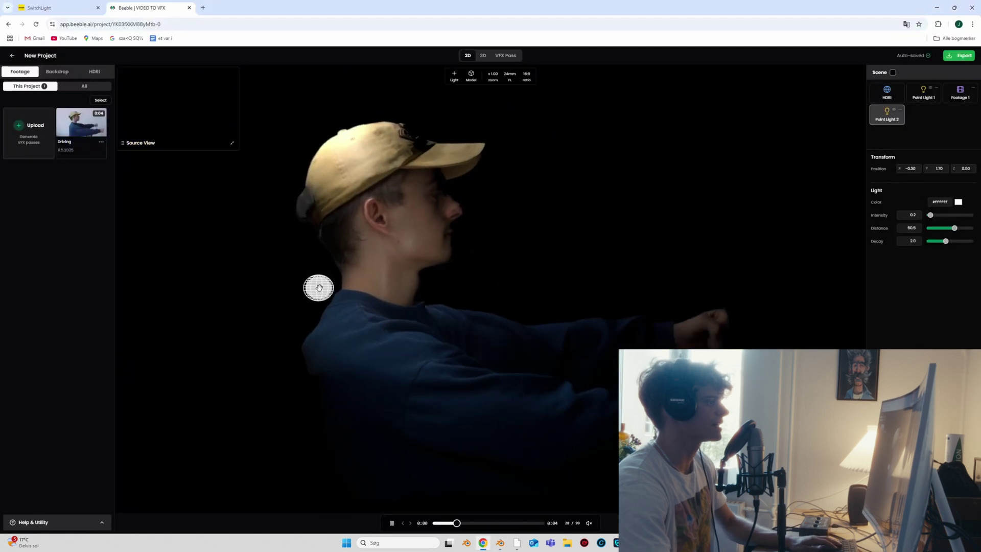
- Switch to the Beeble project in Chrome and move Point Light 2 from behind the neck to in front of the driver's face
drag(317, 284, 566, 209)
mouse_move(627, 192)
mouse_down()
mouse_move(482, 175)
mouse_move(164, 204)
mouse_move(755, 219)
mouse_move(765, 202)
mouse_move(368, 160)
mouse_move(634, 134)
mouse_move(622, 188)
mouse_up()
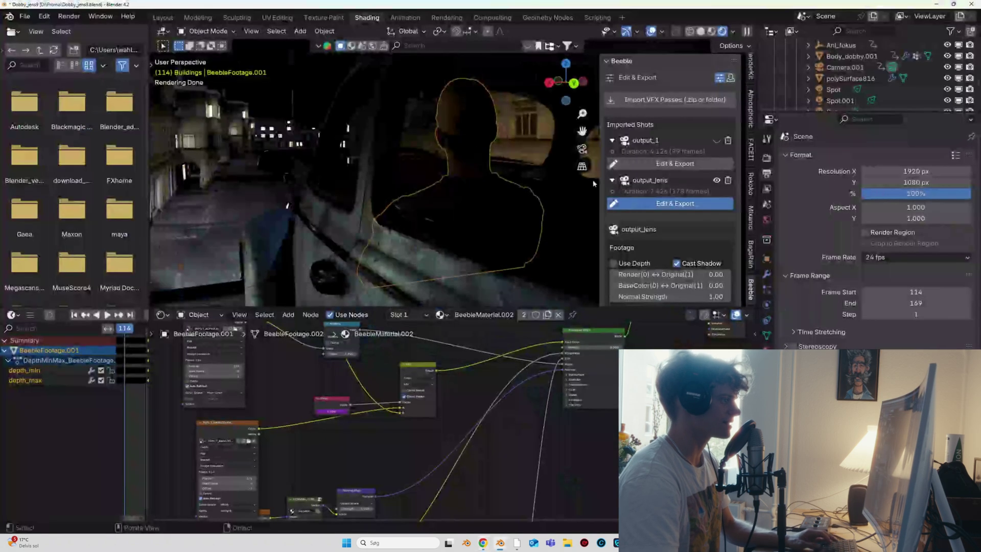
- Switch back to Blender and view the driver footage plane from directly behind
middle_drag(408, 108, 654, 68)
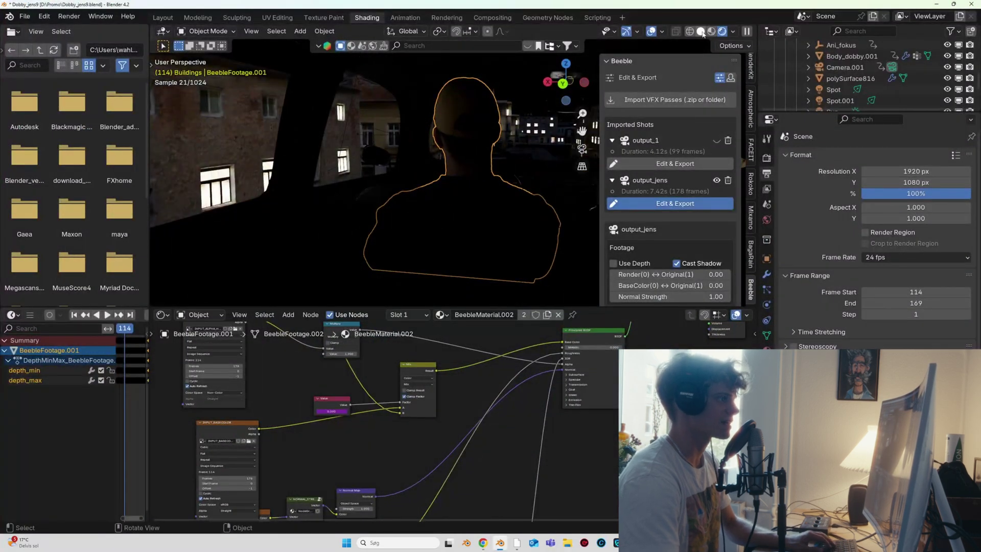